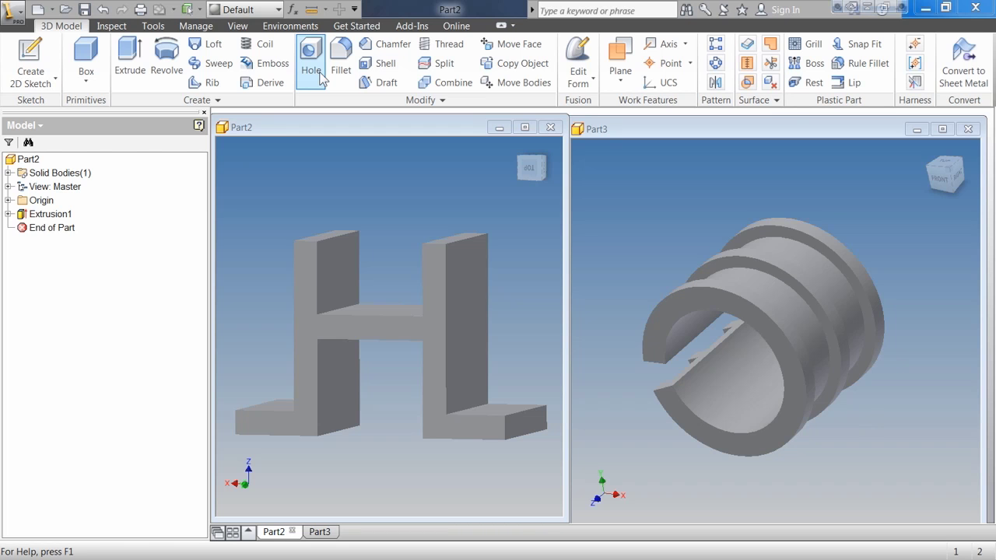
# In Part2, make Extrusion1's Sketch1 and its dimensions visible, then view the H solid
pyautogui.click(360, 207)
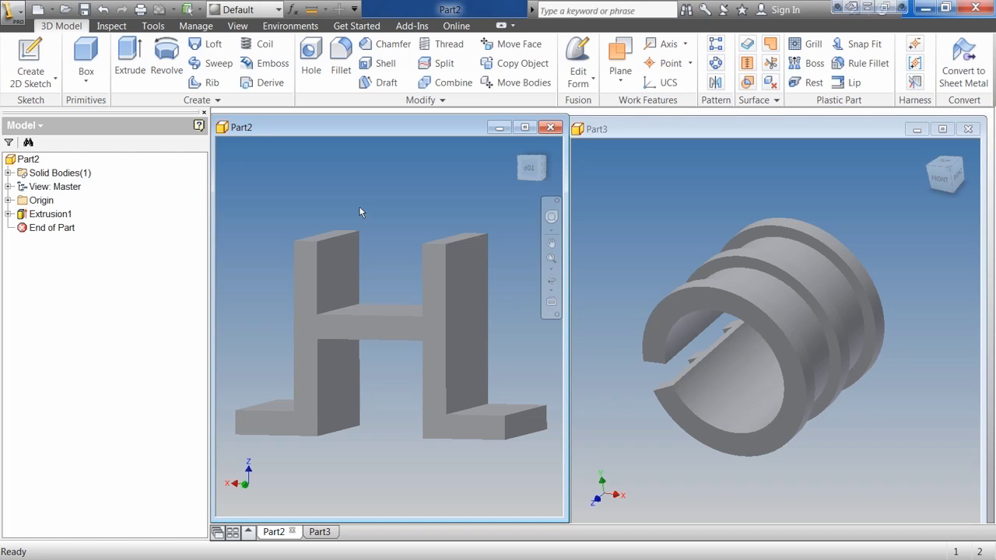
pyautogui.click(7, 214)
pyautogui.rightClick(46, 230)
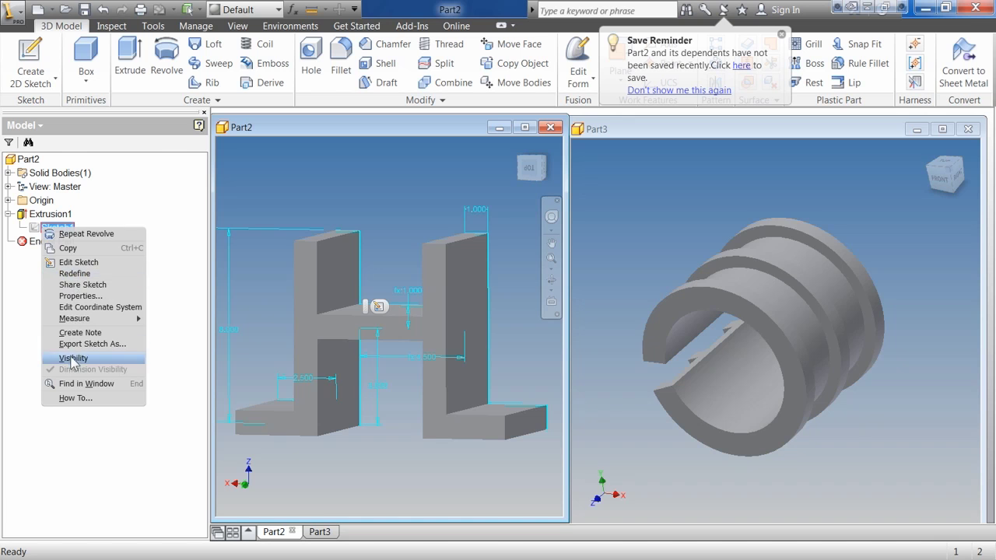
pyautogui.click(72, 358)
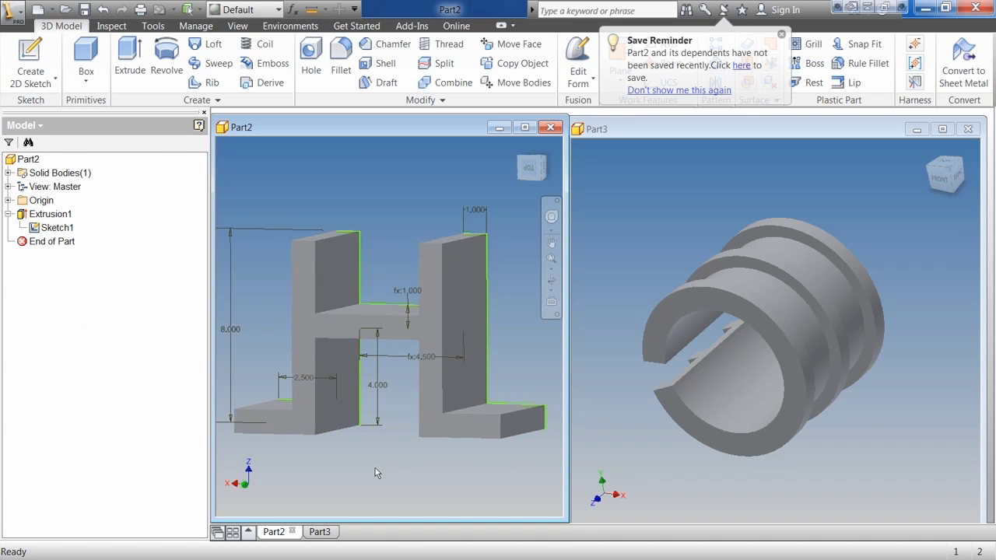
pyautogui.press('F5')
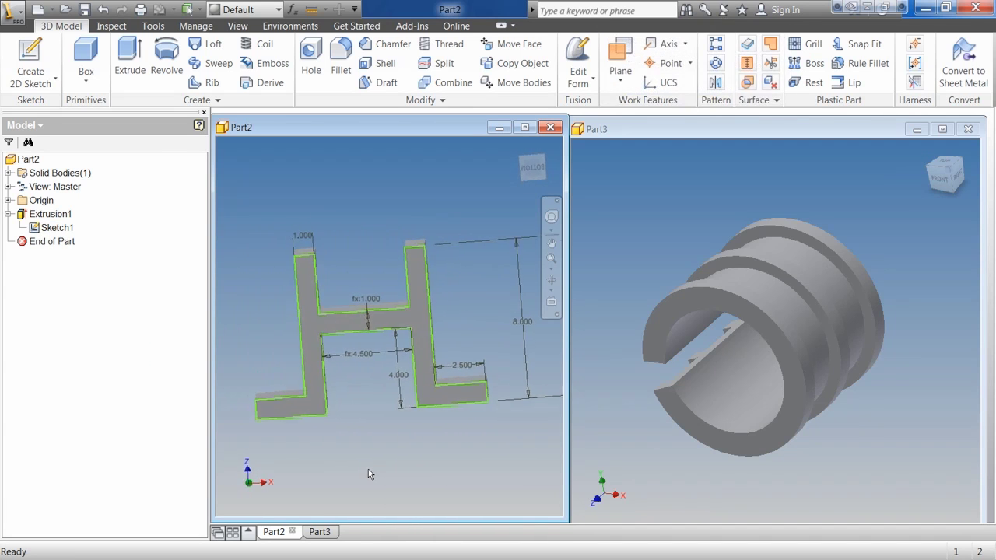
pyautogui.press('F5')
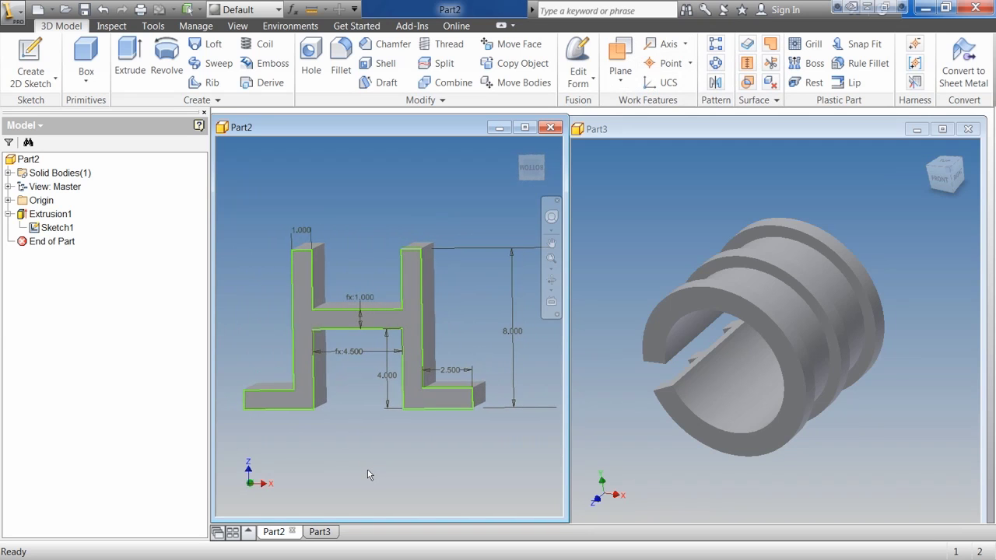
# In Part3, make Revolution1's Sketch1 visible and orbit to a side view
pyautogui.click(665, 440)
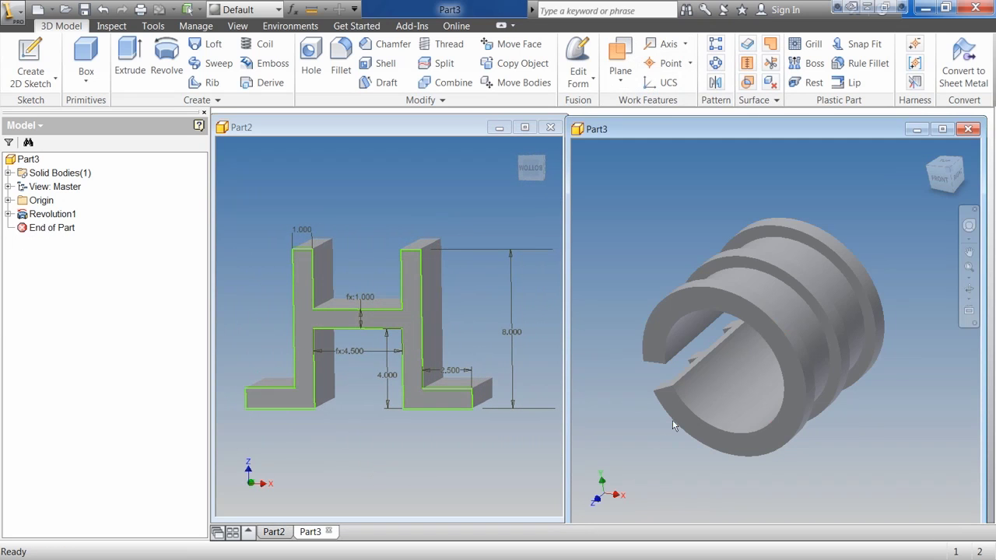
pyautogui.click(8, 214)
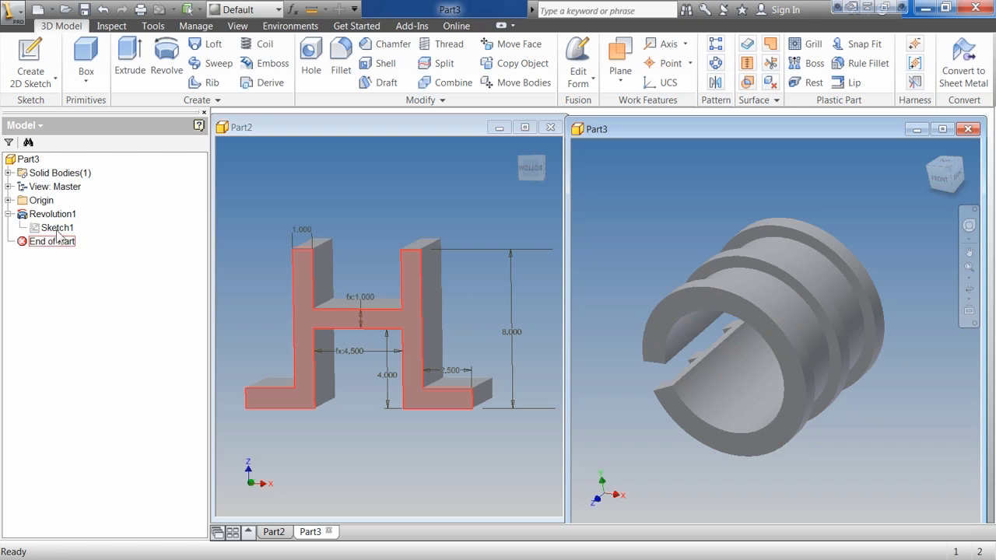
pyautogui.rightClick(58, 233)
pyautogui.click(91, 358)
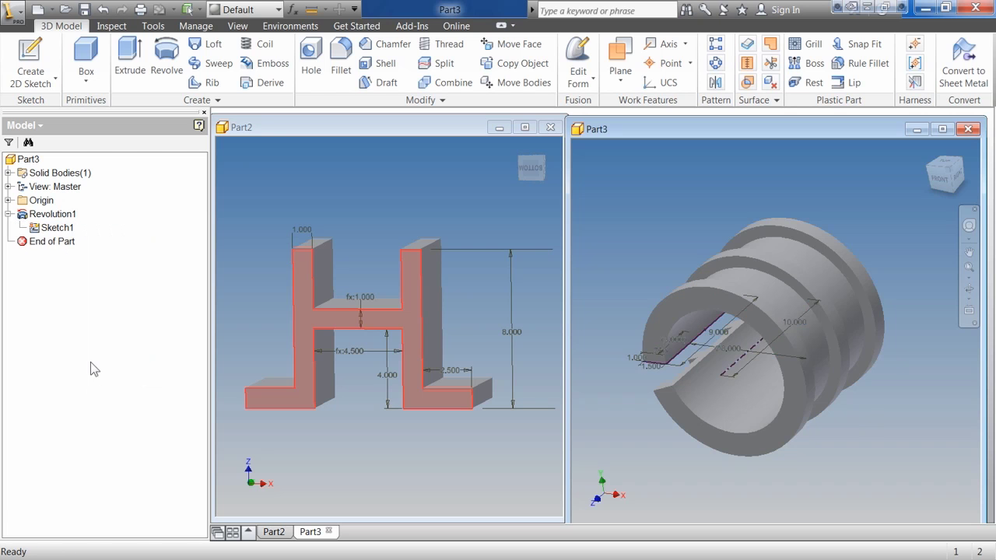
pyautogui.keyDown('shift'); pyautogui.moveTo(661, 405); pyautogui.dragTo(615, 447, button='middle'); pyautogui.keyUp('shift')
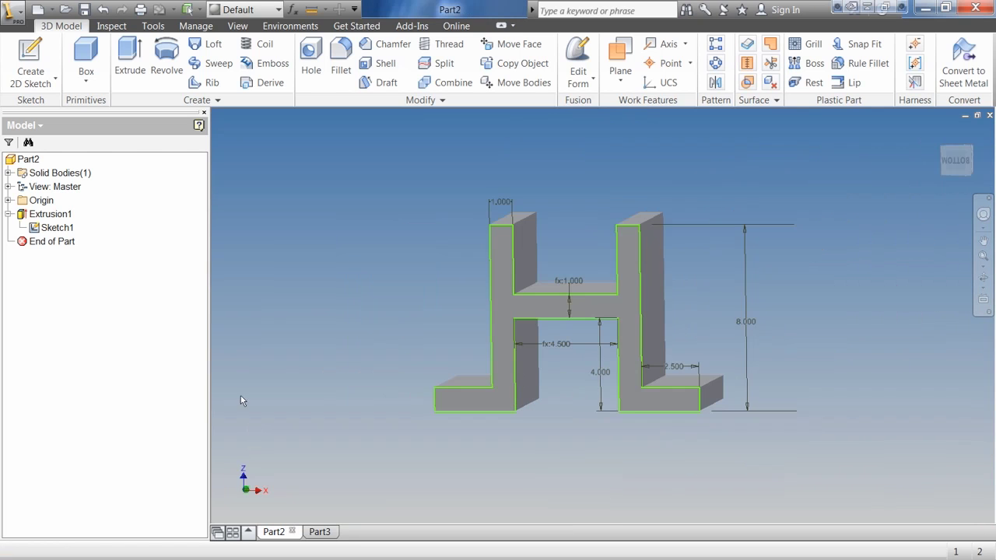
# Delete Extrusion1 from Part2 while keeping its consumed sketch, then return to the home view
pyautogui.click(51, 214)
pyautogui.click(56, 218)
pyautogui.rightClick(56, 220)
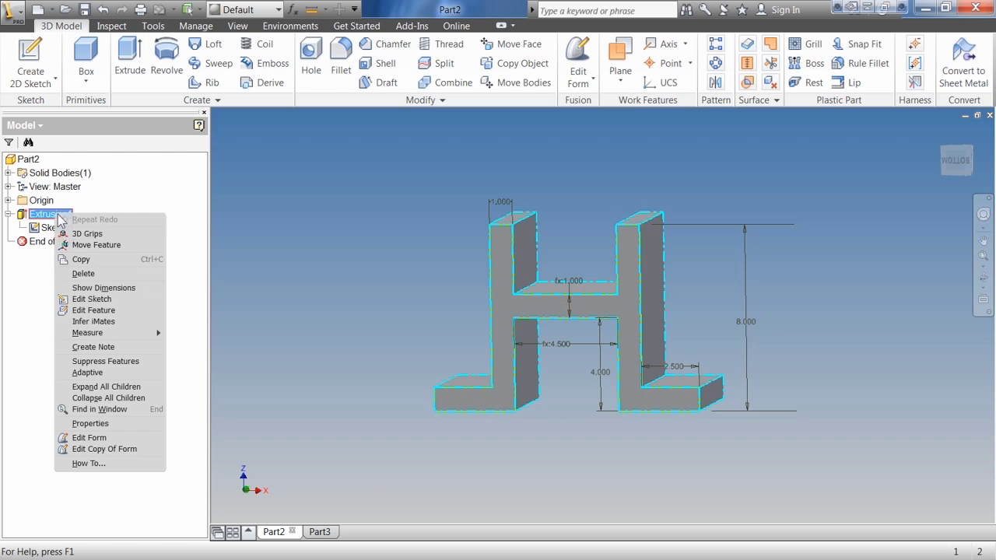
pyautogui.click(89, 278)
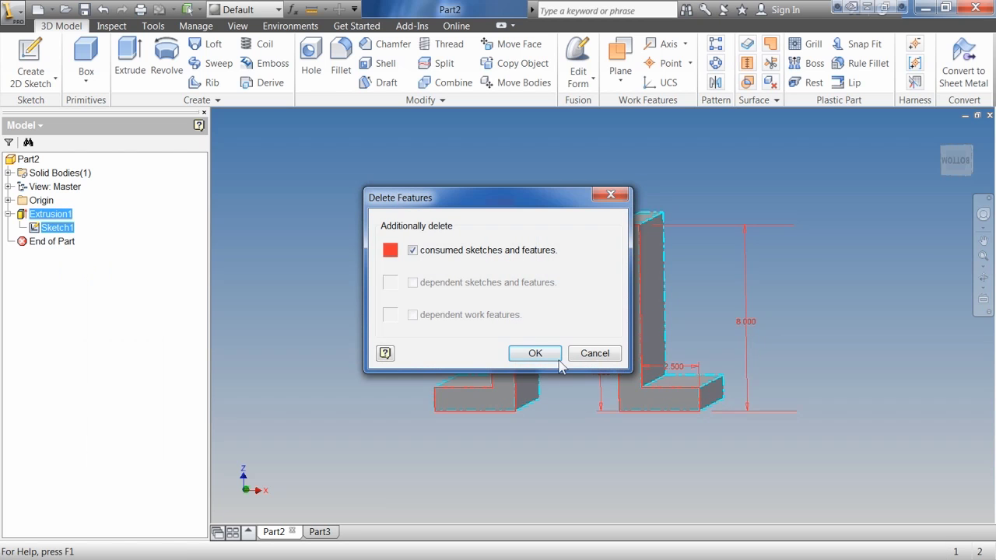
pyautogui.click(445, 254)
pyautogui.click(535, 354)
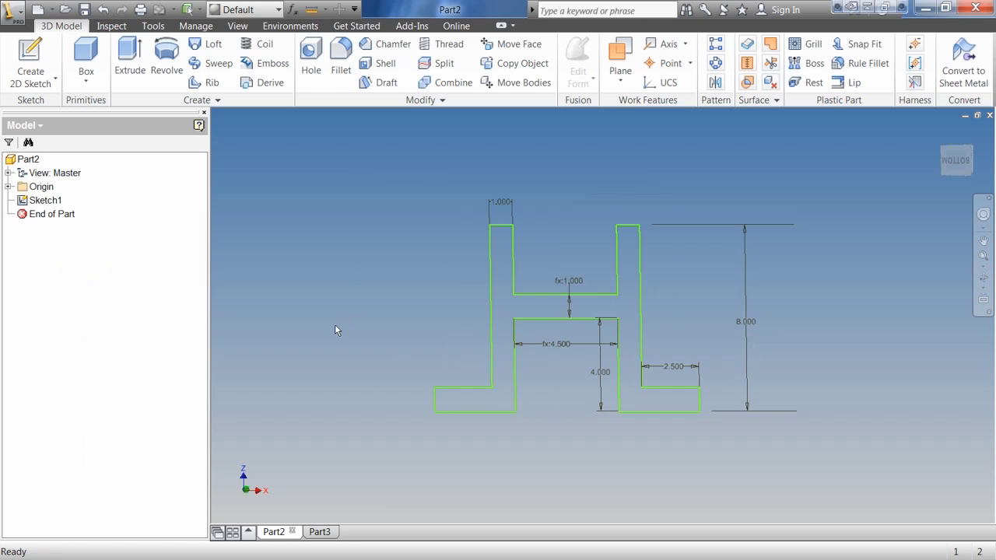
pyautogui.press('F6')
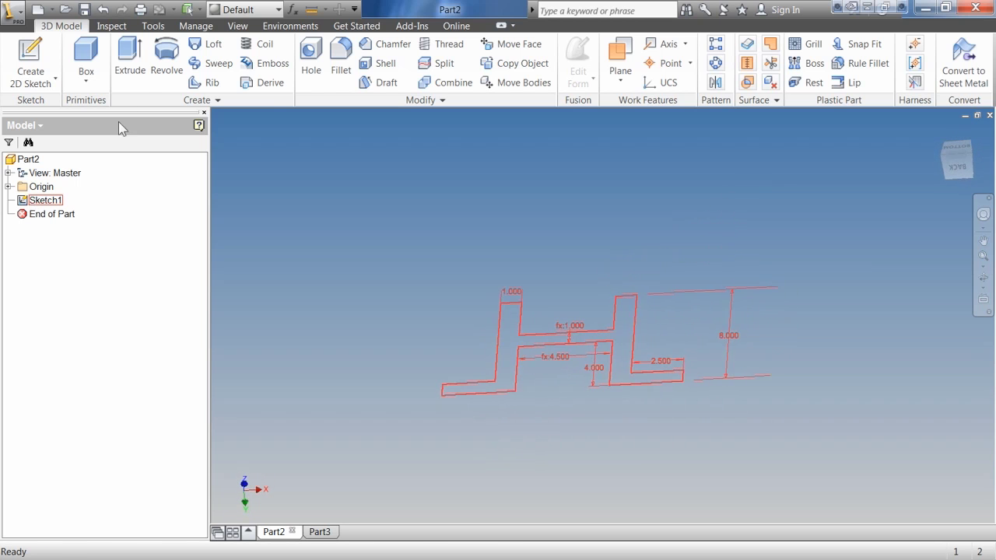
# Extrude the H sketch 6.000 in as Extrusion2 and check its Sketch1 in the browser
pyautogui.click(130, 59)
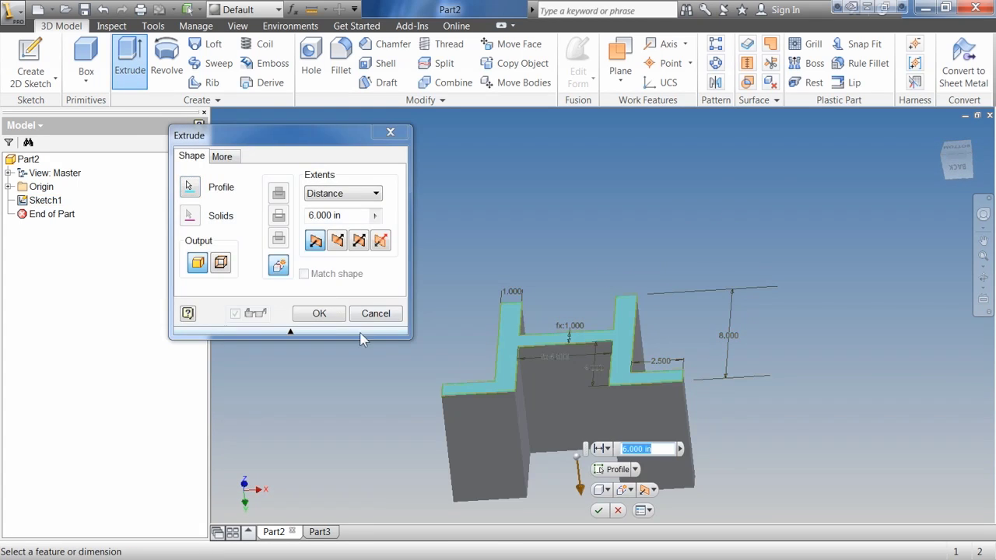
pyautogui.click(319, 313)
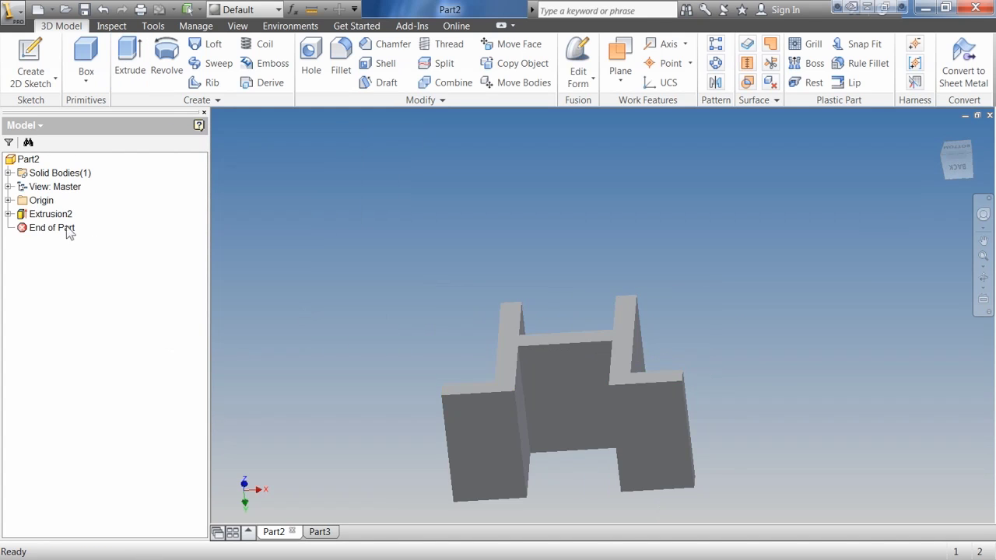
pyautogui.click(8, 214)
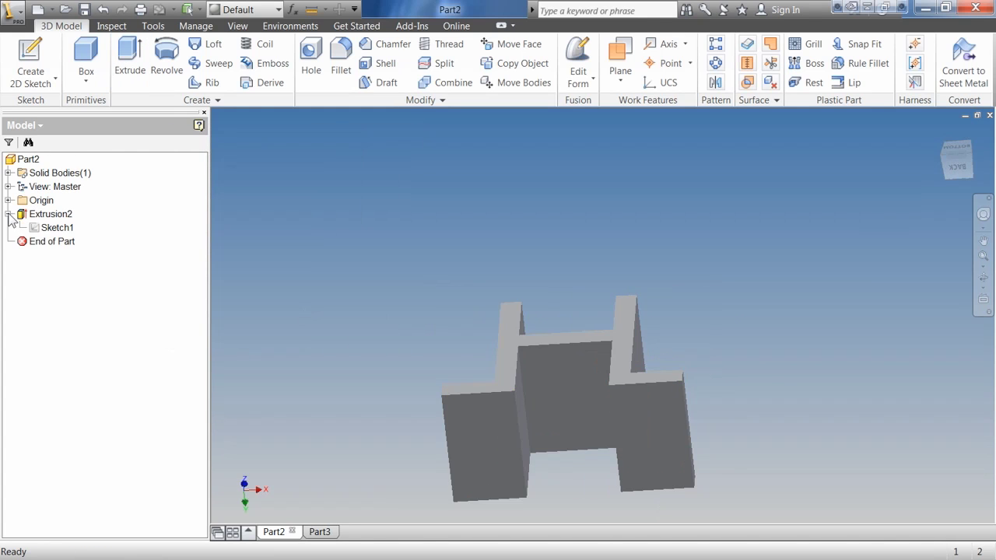
pyautogui.click(54, 227)
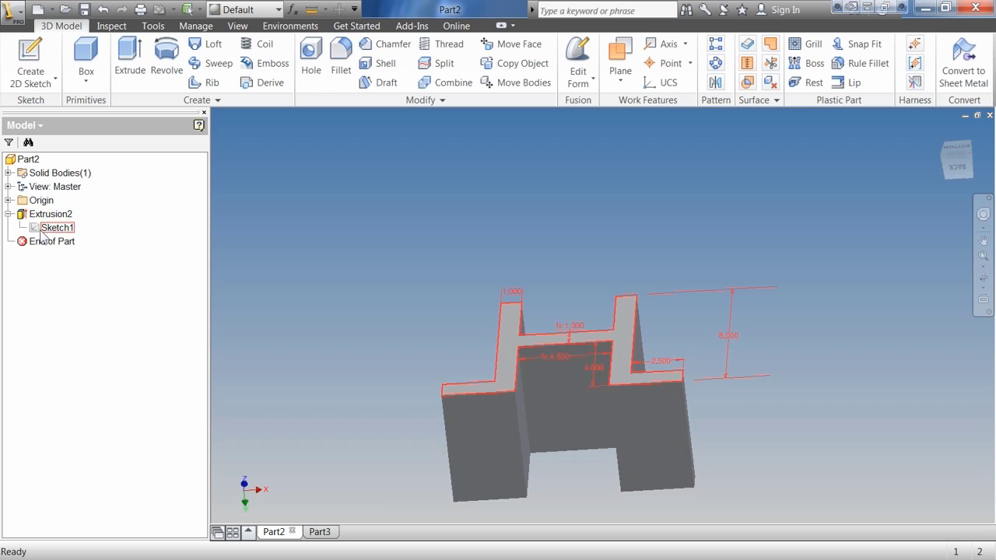
pyautogui.click(351, 283)
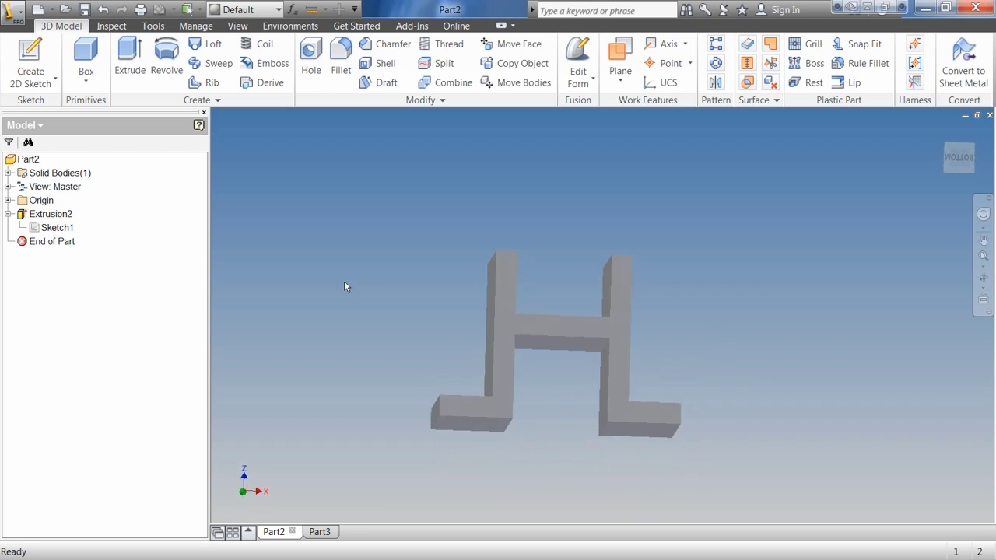
# Show Sketch1, change the 8.000 height dimension to 9, and update the extrusion
pyautogui.rightClick(50, 227)
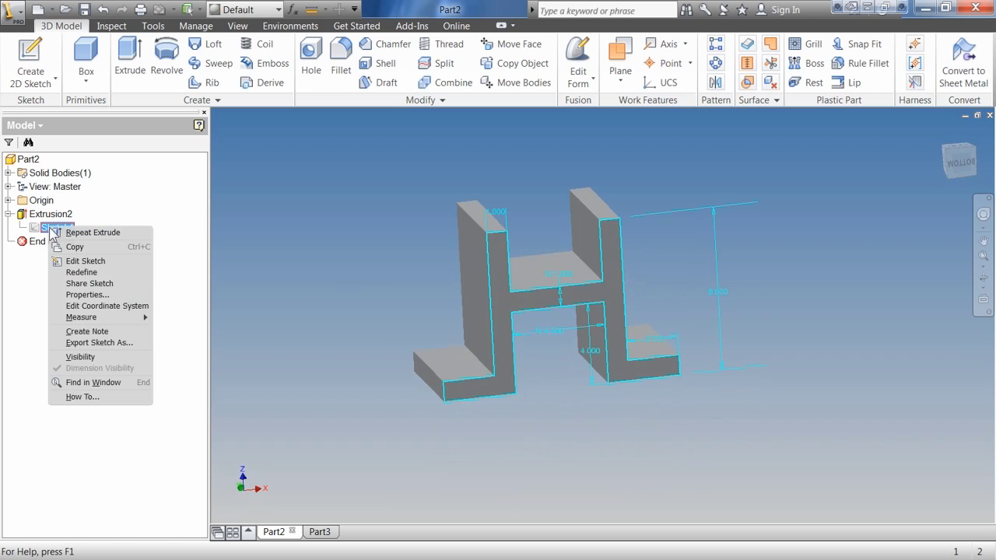
pyautogui.click(81, 358)
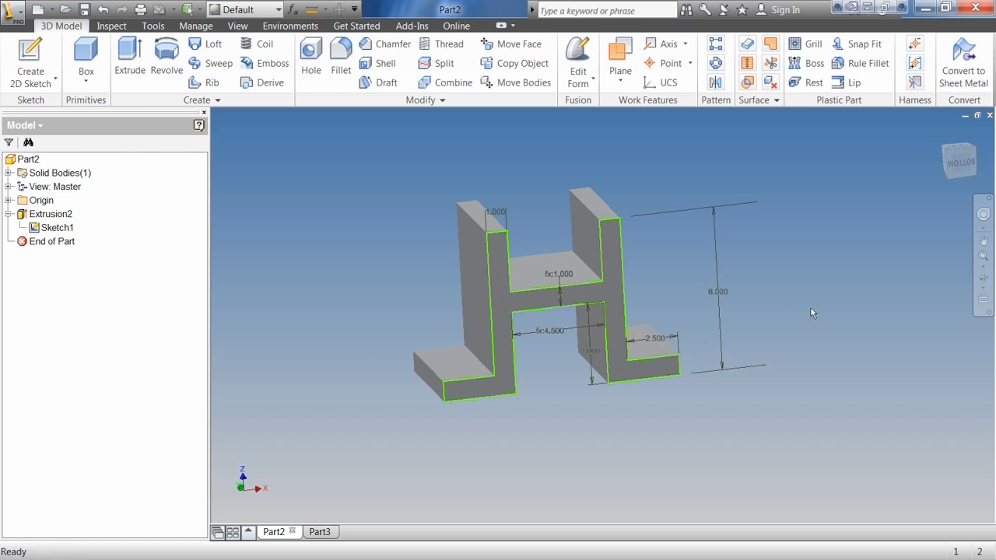
pyautogui.doubleClick(718, 291)
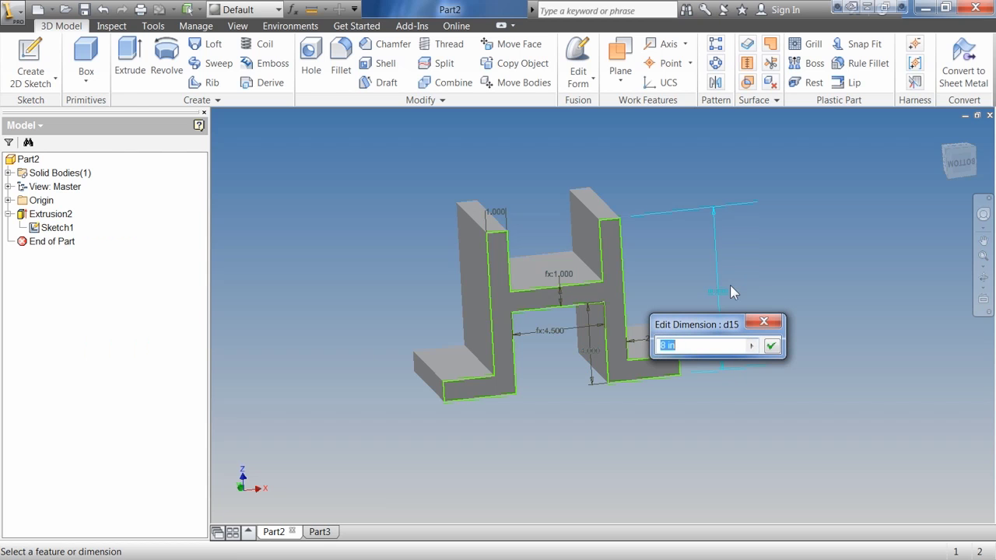
pyautogui.write('9')
pyautogui.press('Return')
pyautogui.keyDown('shift'); pyautogui.moveTo(729, 285); pyautogui.dragTo(611, 392, button='middle'); pyautogui.keyUp('shift')
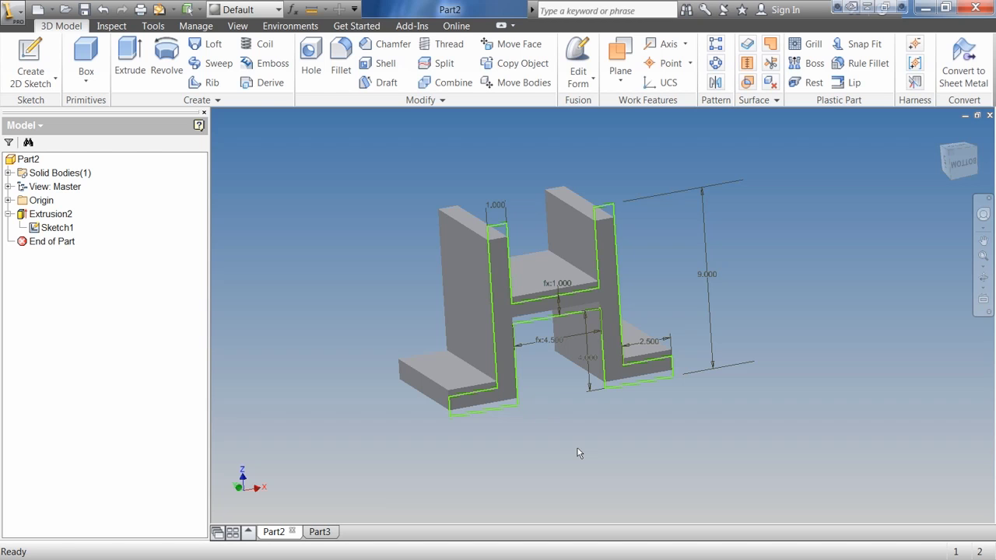
pyautogui.click(158, 9)
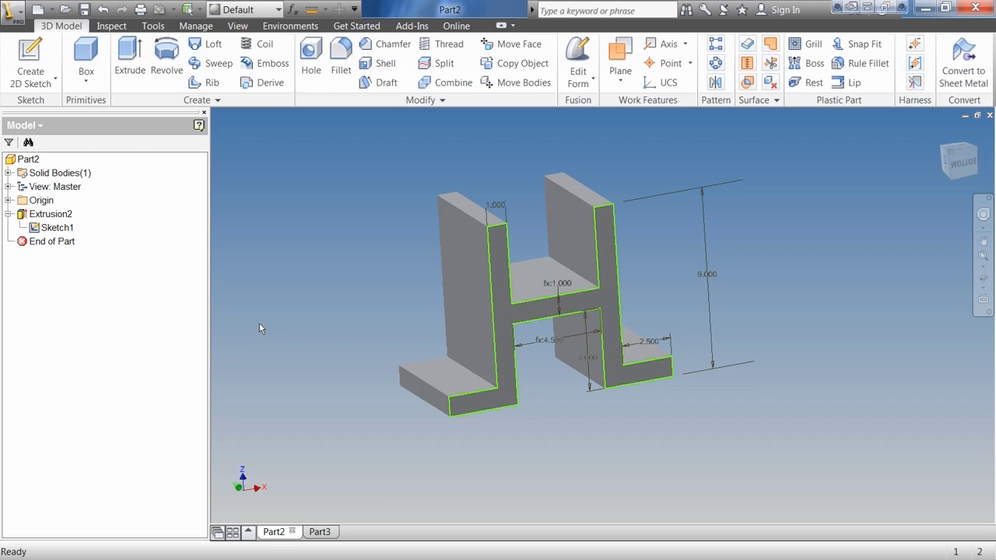
# Hide Sketch1 and start a new sketch on an upright's outer face
pyautogui.click(58, 228)
pyautogui.rightClick(58, 229)
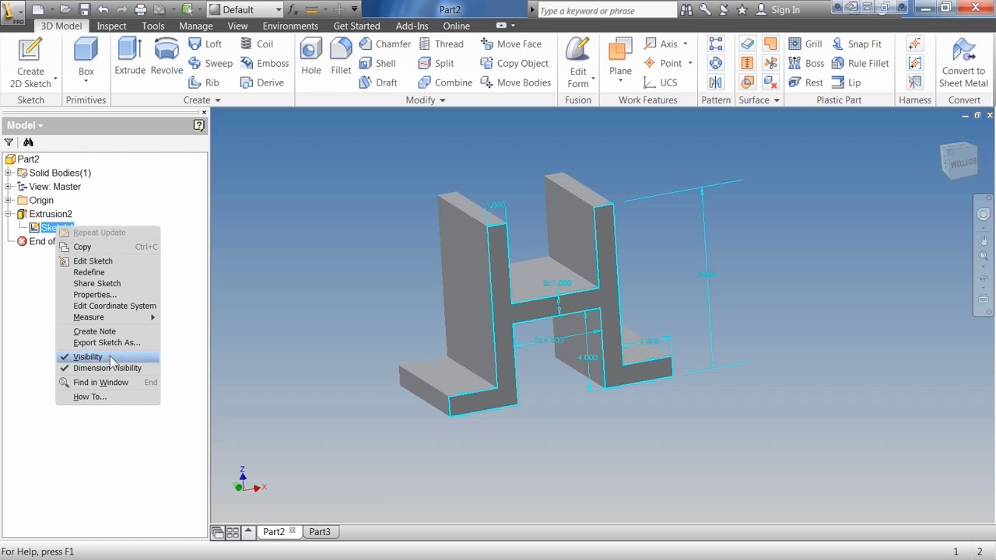
pyautogui.click(82, 358)
pyautogui.click(31, 70)
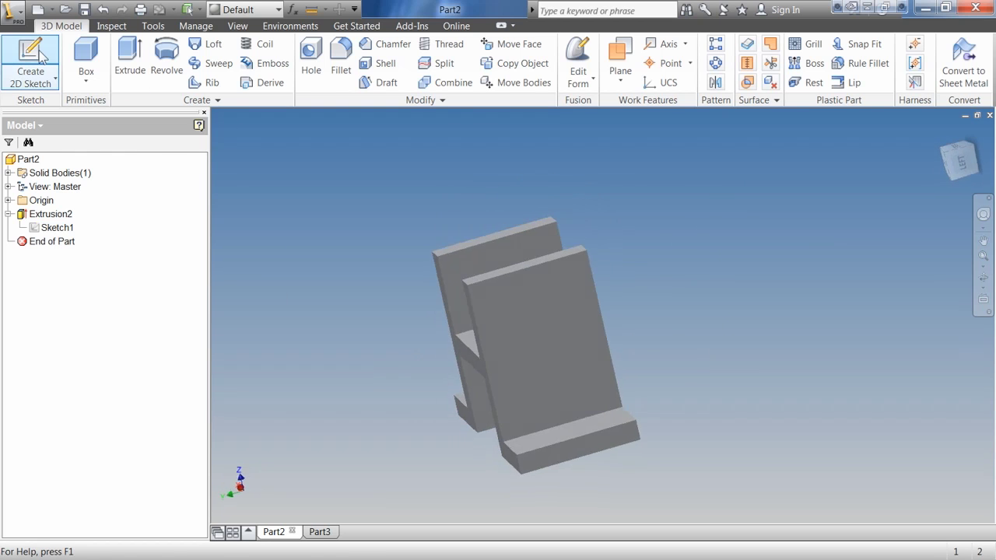
pyautogui.click(514, 304)
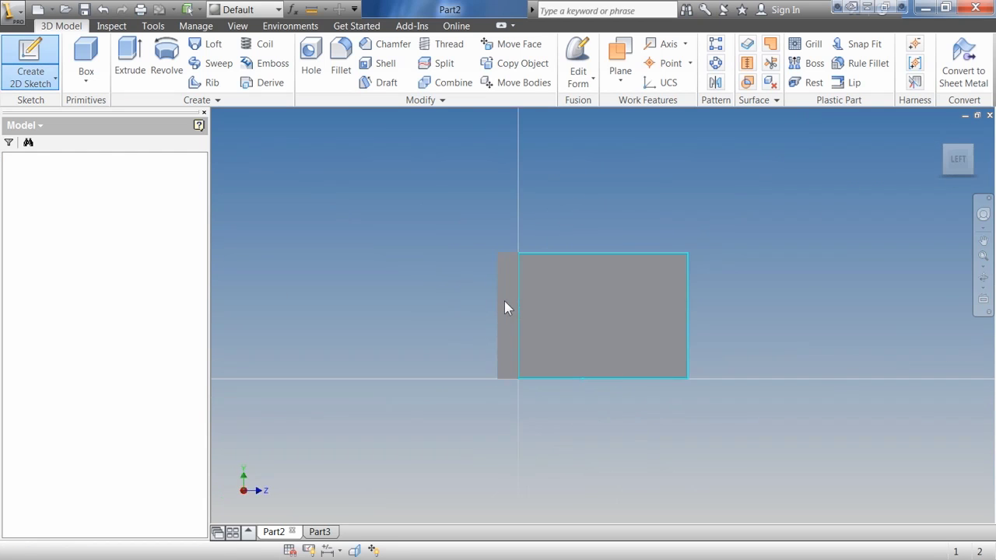
# Draw a closed four-corner trapezoid over the uprights and pick it as the extrusion profile
pyautogui.press('l')
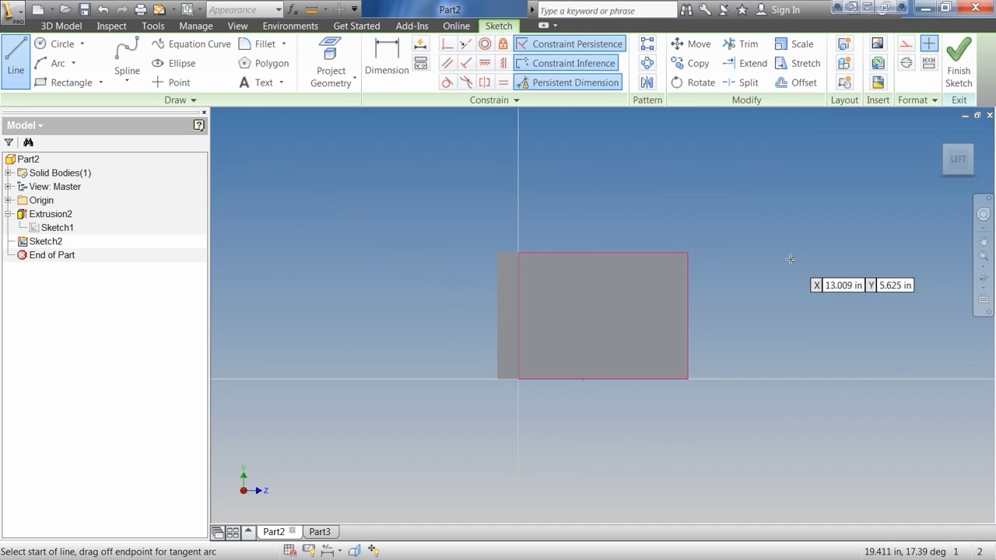
pyautogui.click(702, 268)
pyautogui.click(637, 290)
pyautogui.click(637, 343)
pyautogui.click(709, 372)
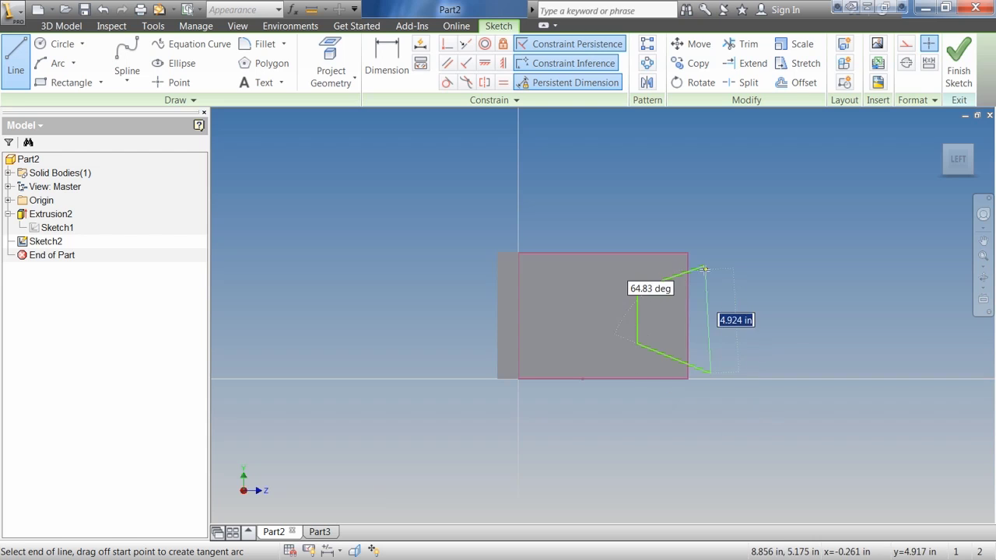
pyautogui.click(702, 268)
pyautogui.press('F6')
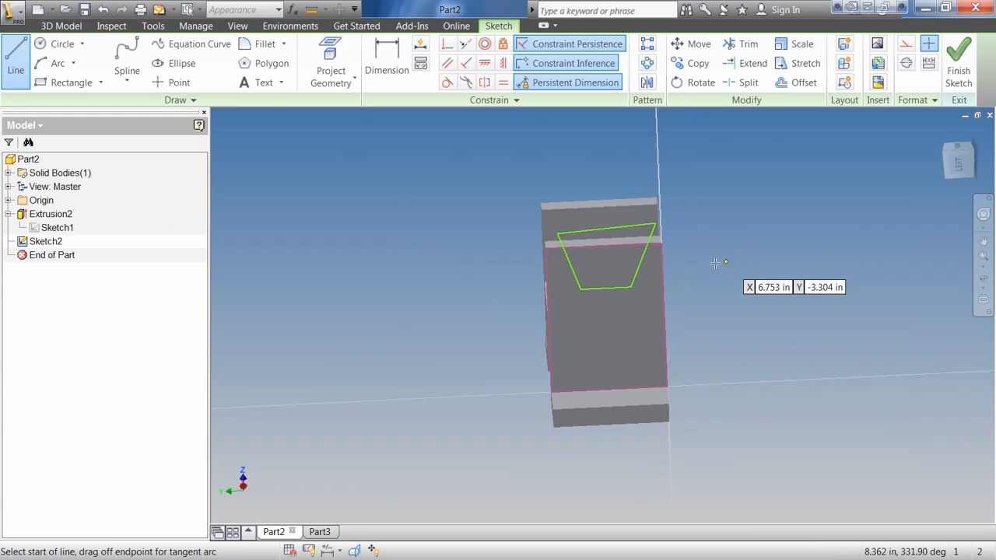
pyautogui.press('e')
pyautogui.click(605, 237)
# Set the trapezoid extrusion to Cut with extents All, then orbit to inspect the notches
pyautogui.press('F6')
pyautogui.click(279, 217)
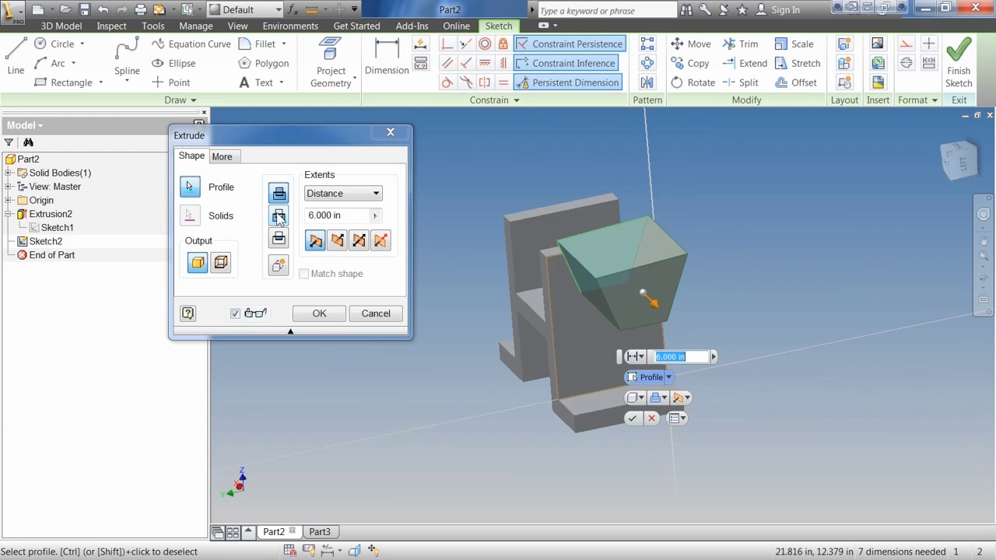
pyautogui.press('F6')
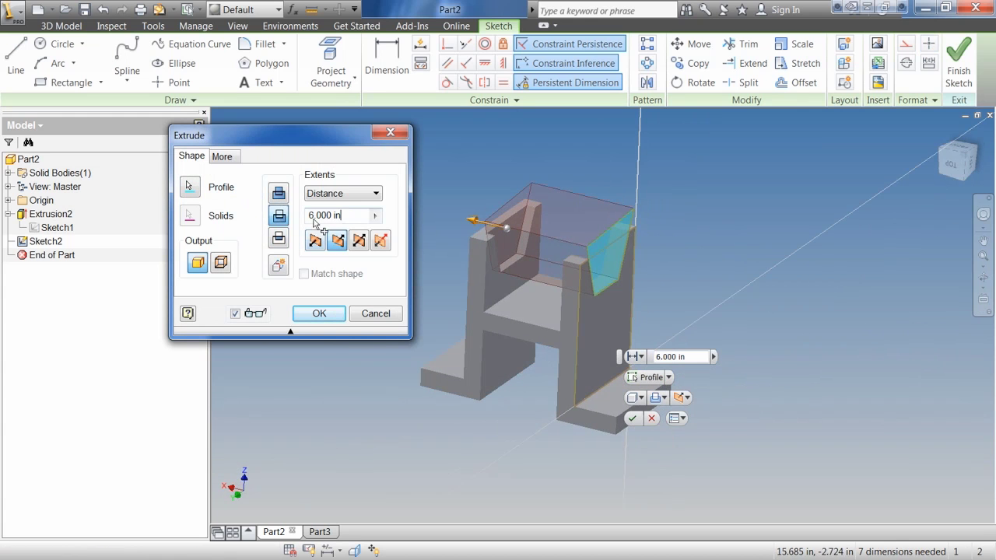
pyautogui.write('8')
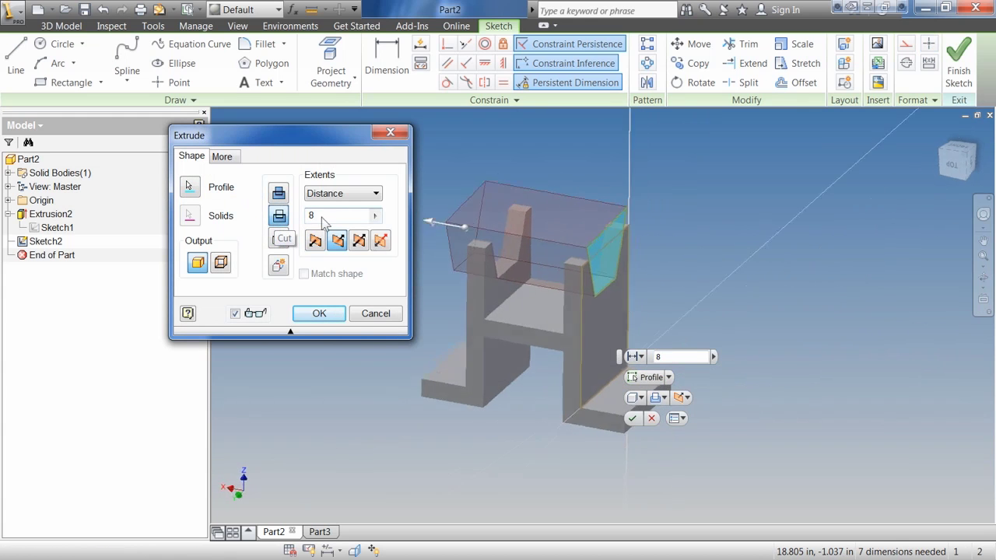
pyautogui.click(352, 195)
pyautogui.click(342, 249)
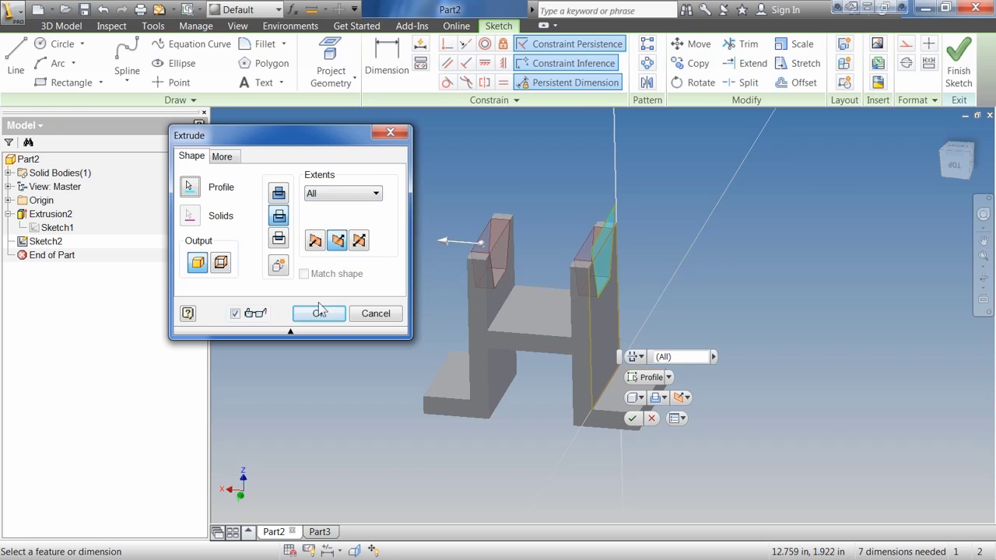
pyautogui.click(317, 313)
pyautogui.keyDown('shift'); pyautogui.moveTo(315, 313); pyautogui.dragTo(715, 498, button='middle'); pyautogui.keyUp('shift')
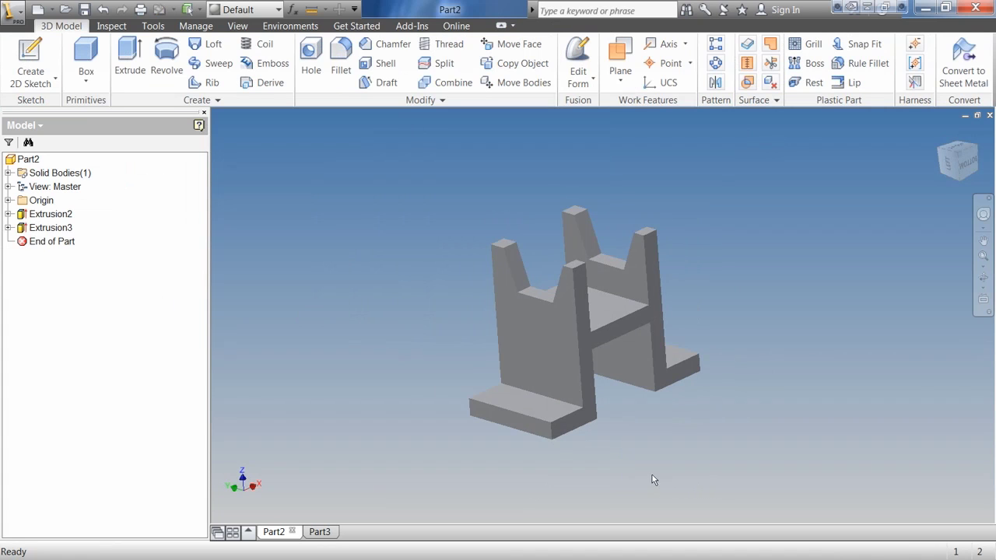
# Return to the home view and expand Extrusion3 and Extrusion2 to show their sketches
pyautogui.press('F6')
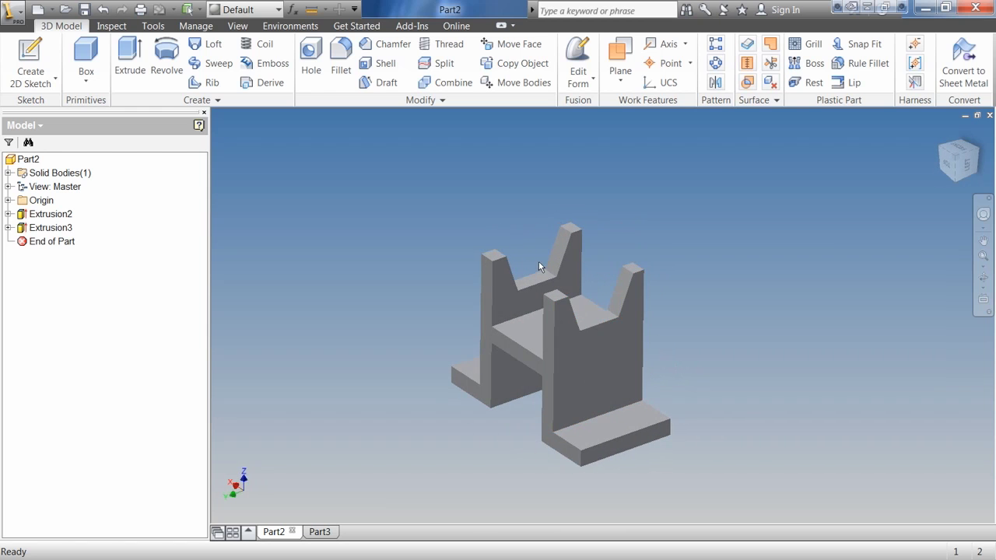
pyautogui.click(9, 227)
pyautogui.click(8, 214)
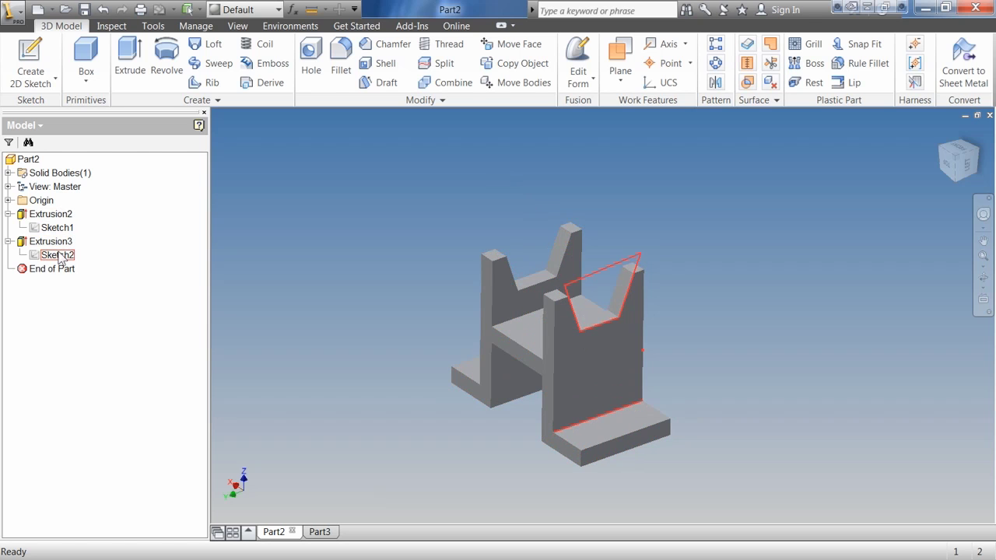
pyautogui.rightClick(56, 215)
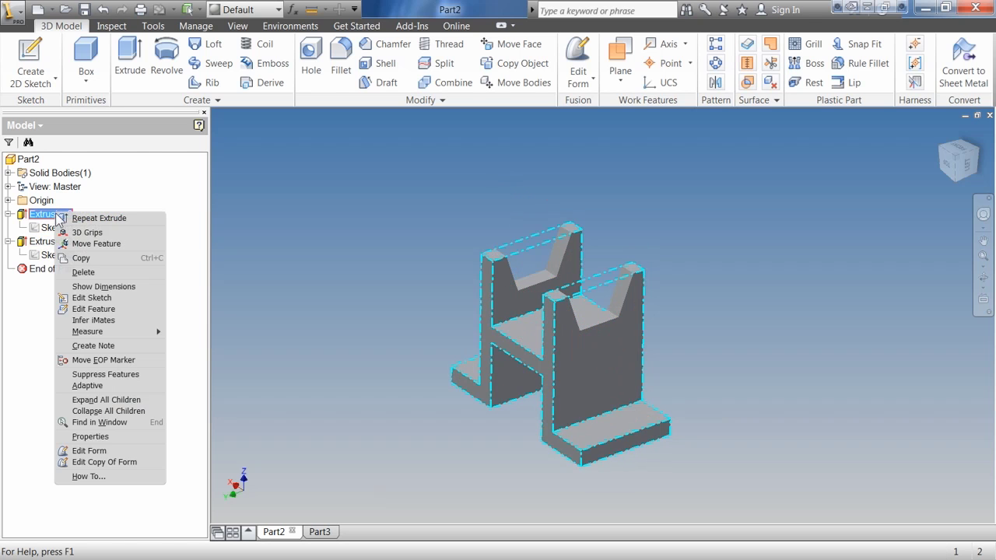
pyautogui.click(84, 272)
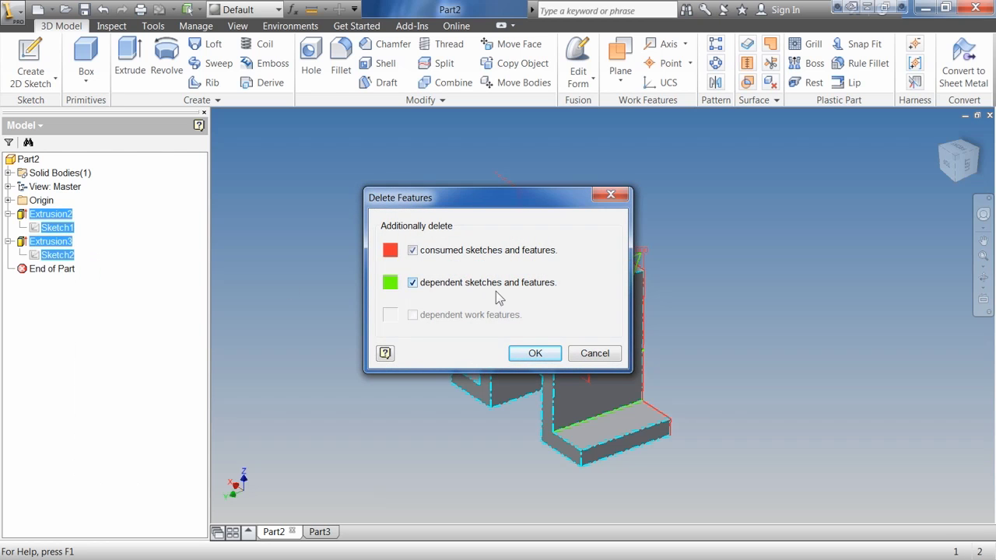
pyautogui.moveTo(479, 202); pyautogui.dragTo(286, 217)
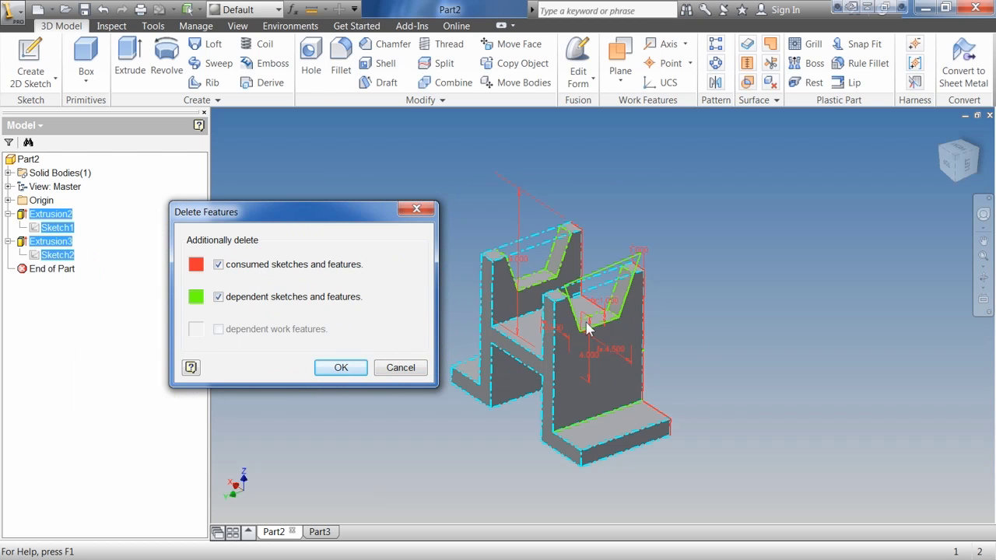
pyautogui.click(401, 367)
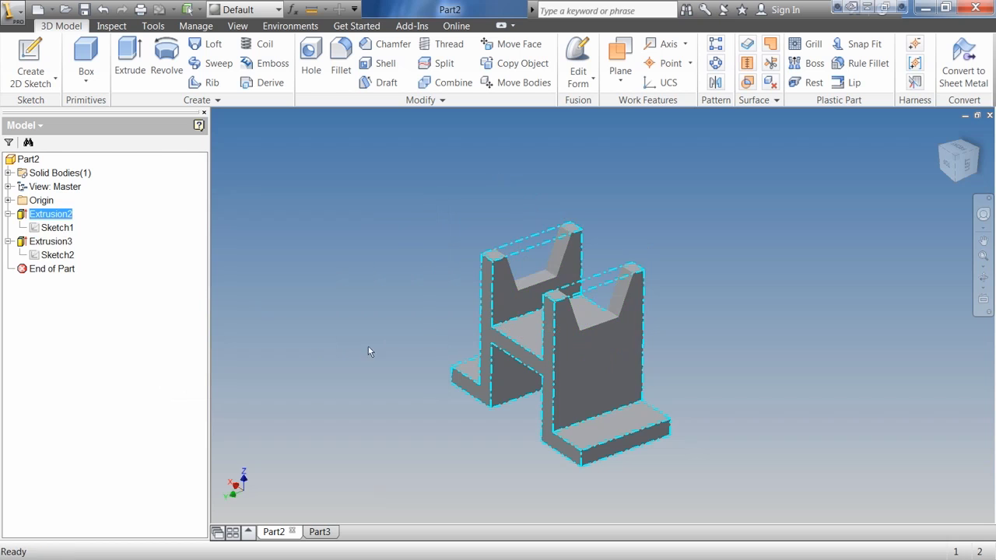
pyautogui.click(62, 242)
pyautogui.rightClick(66, 243)
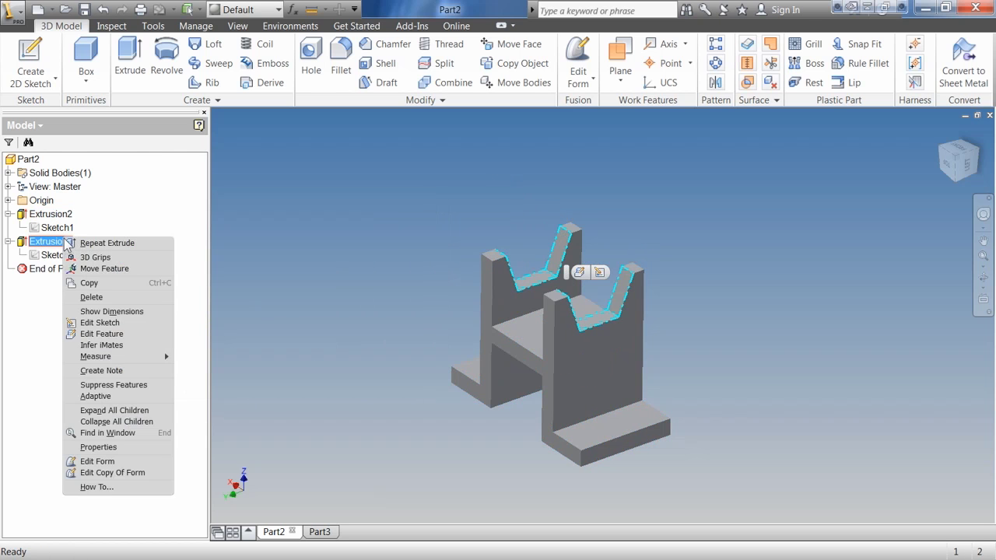
pyautogui.click(114, 384)
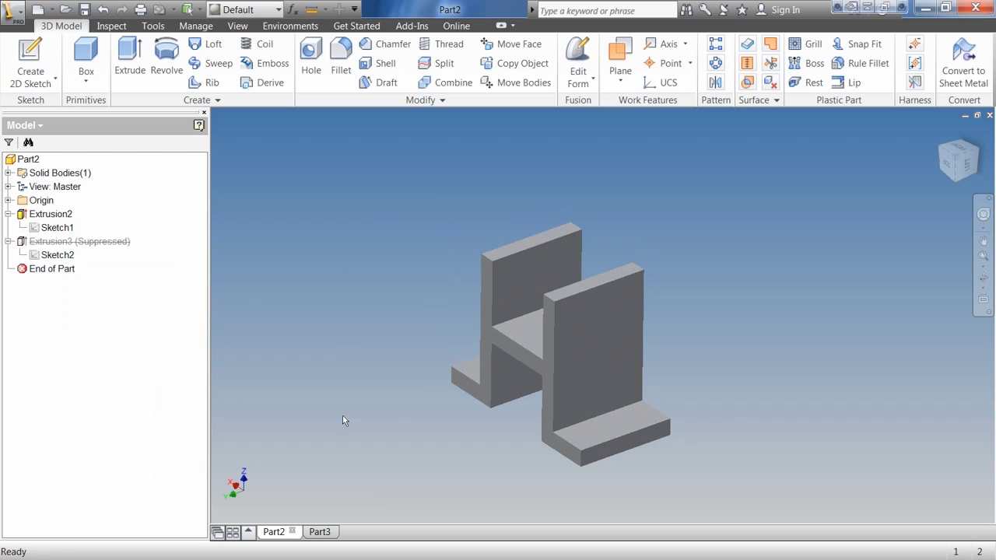
pyautogui.click(102, 10)
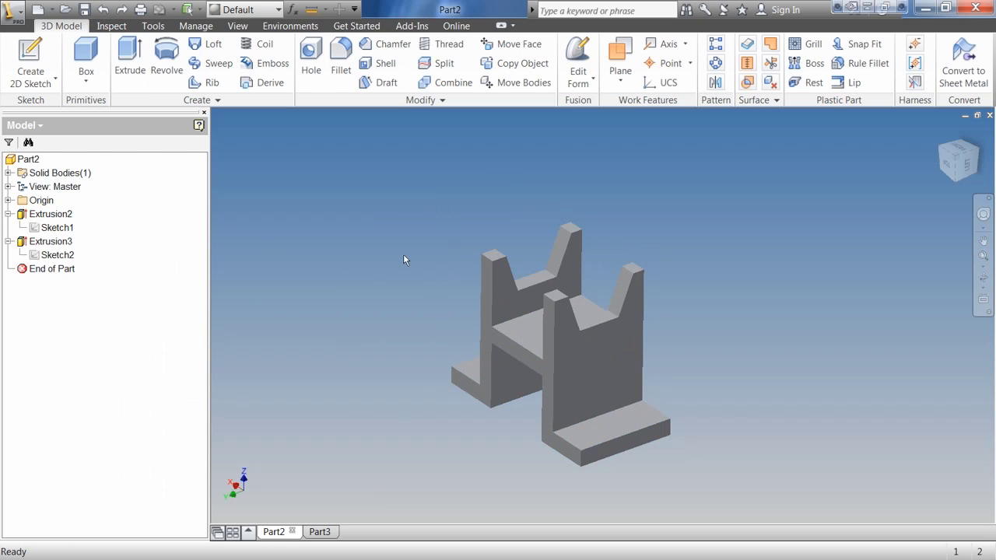
pyautogui.rightClick(50, 214)
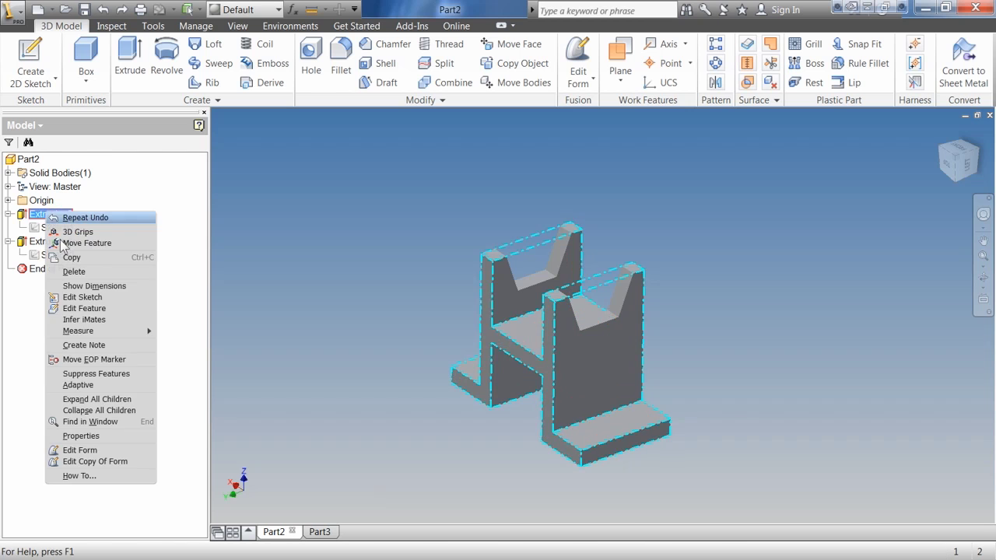
pyautogui.click(120, 373)
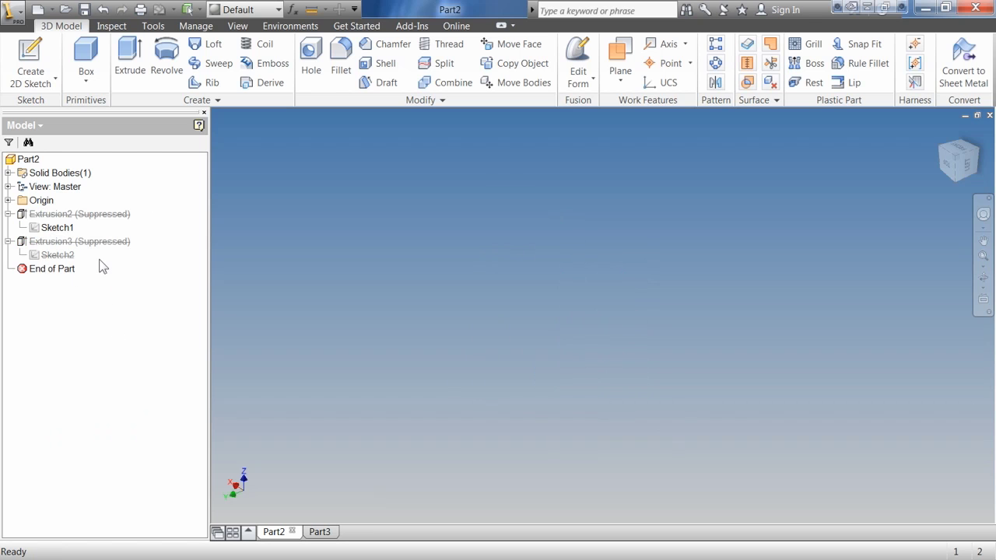
pyautogui.rightClick(67, 213)
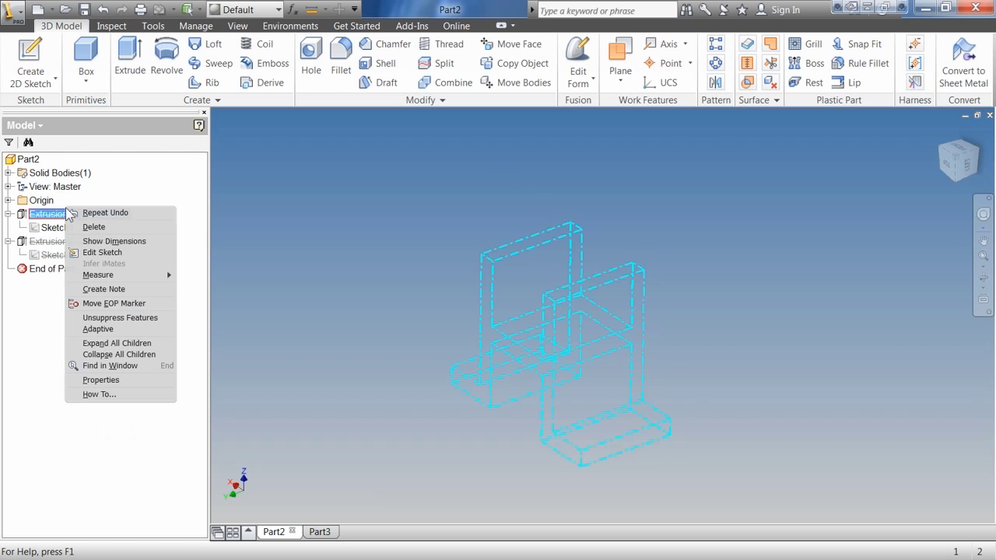
pyautogui.click(113, 317)
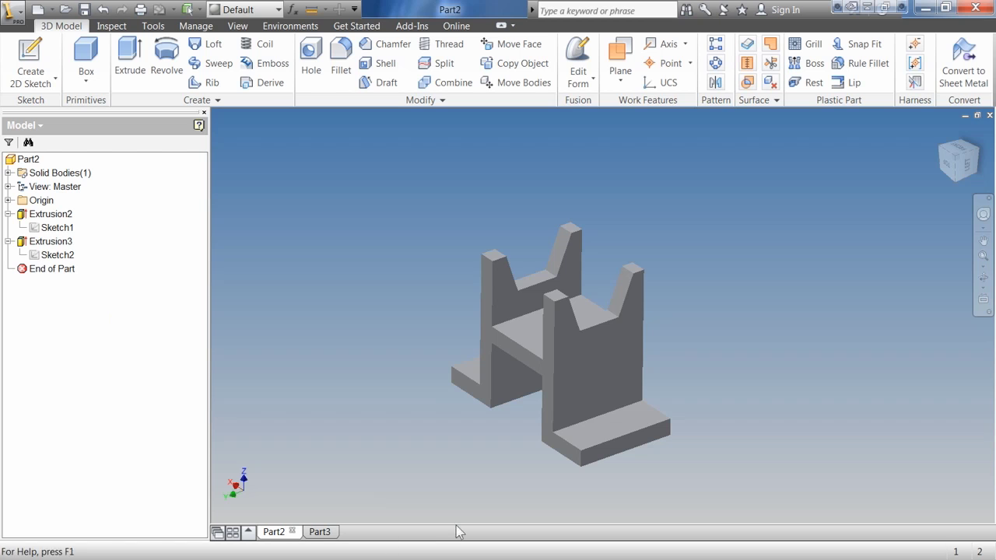
pyautogui.click(324, 535)
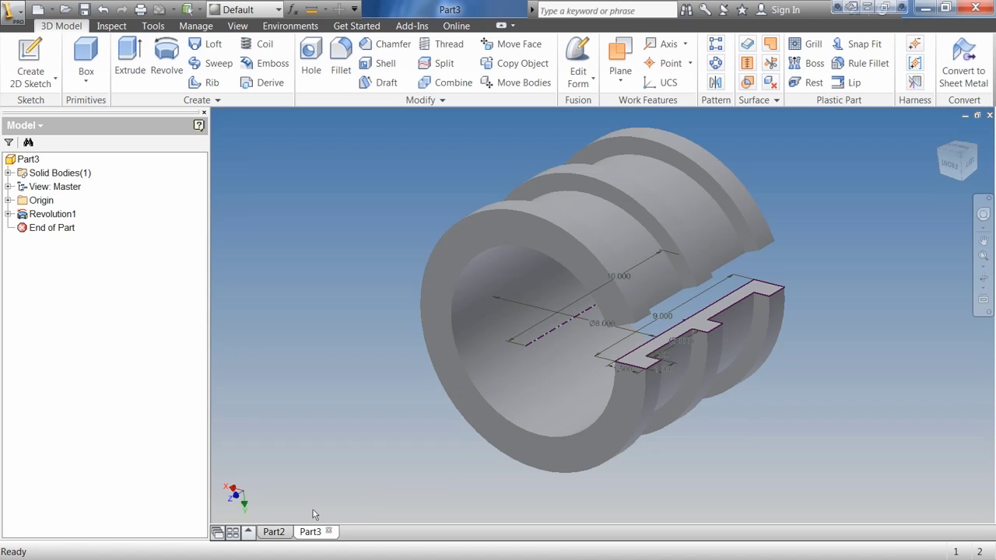
# Switch back to Part2 and make Sketch1 visible, showing the H outline and 9.000 height
pyautogui.click(283, 532)
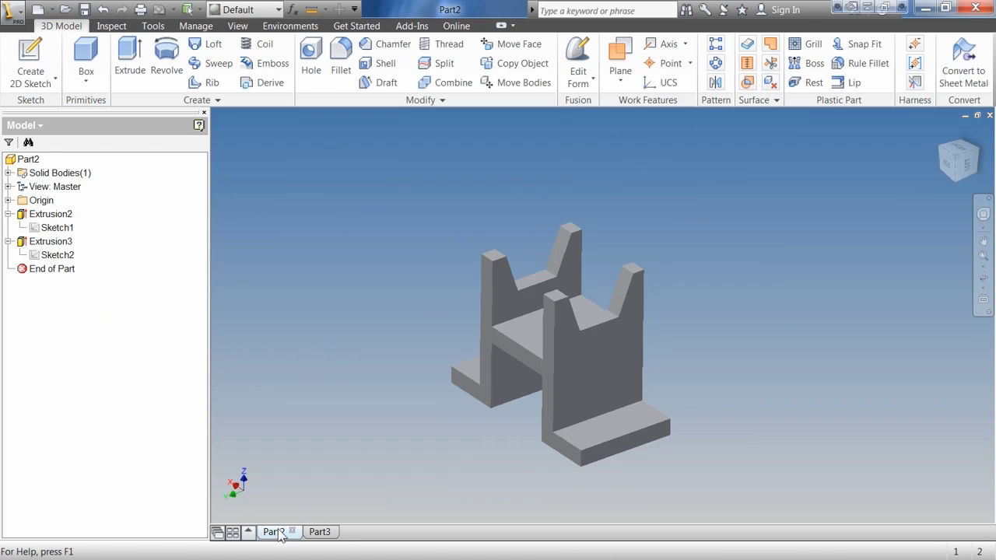
pyautogui.click(53, 228)
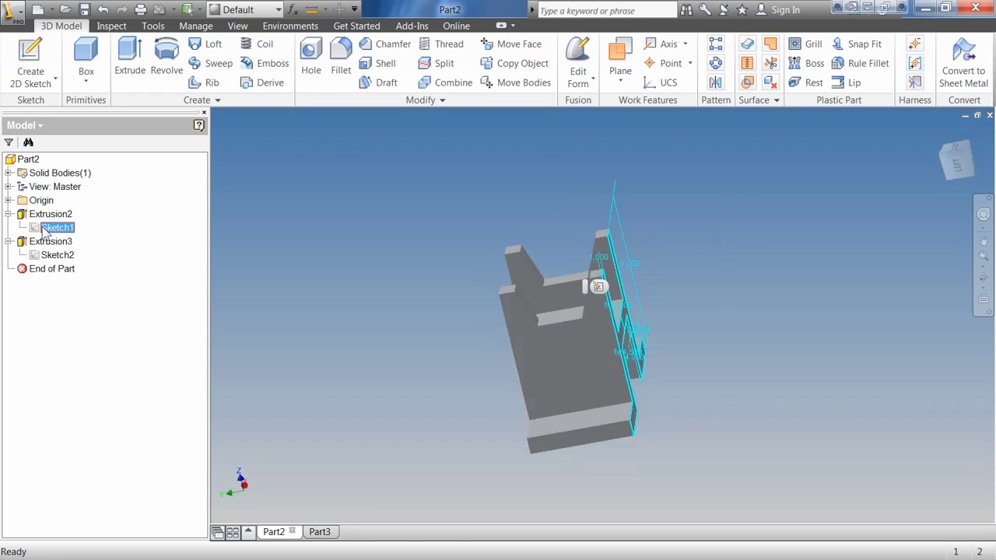
pyautogui.rightClick(44, 230)
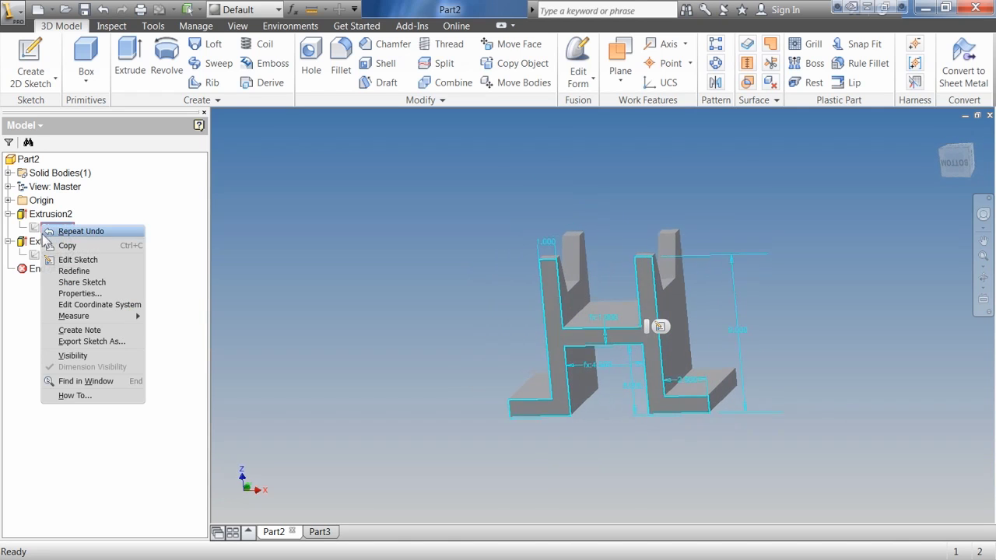
pyautogui.click(98, 356)
pyautogui.scroll(3, 335, 360)
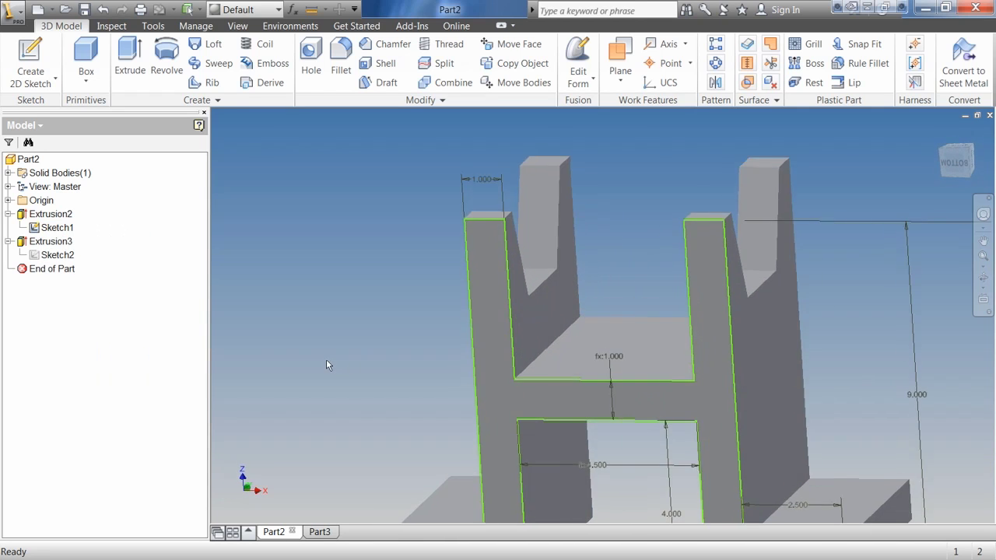